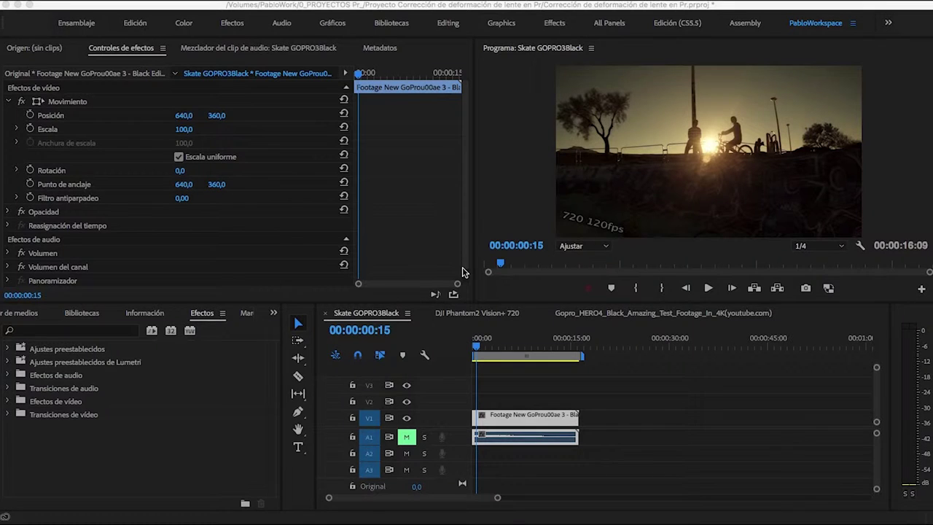
- Browse the Lens Distortion Removal presets, peeking at the DJI folder, then collapse the presets
click(8, 348)
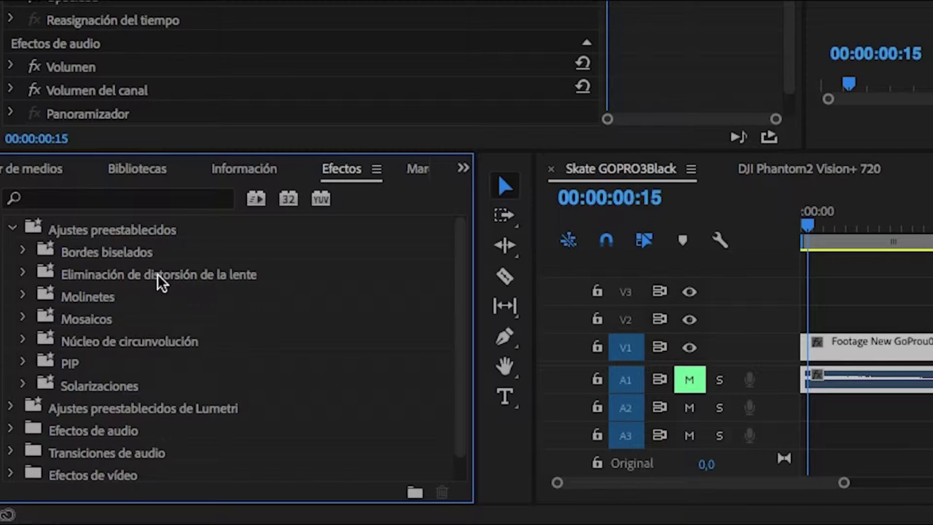
click(24, 275)
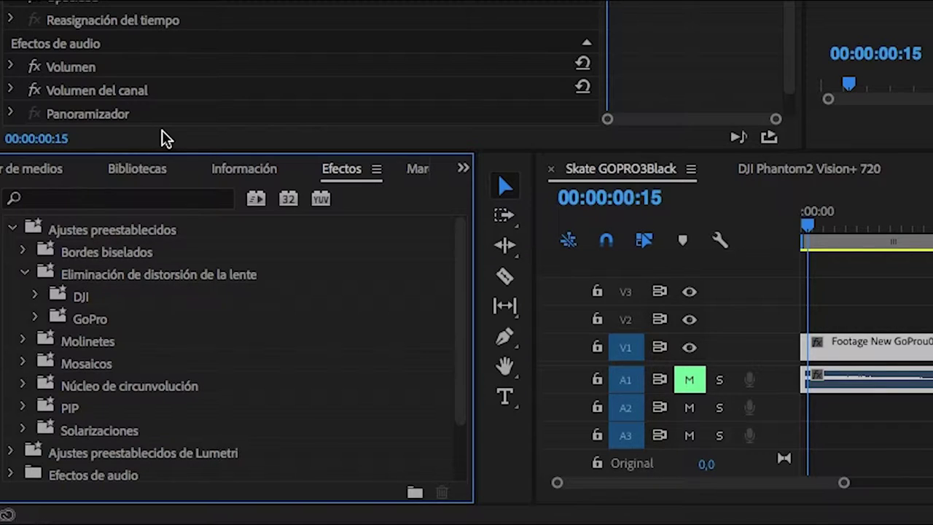
click(35, 297)
click(35, 297)
click(12, 228)
- Expand Video Effects > Distorsionar and select the Distorsión de lente effect
click(10, 318)
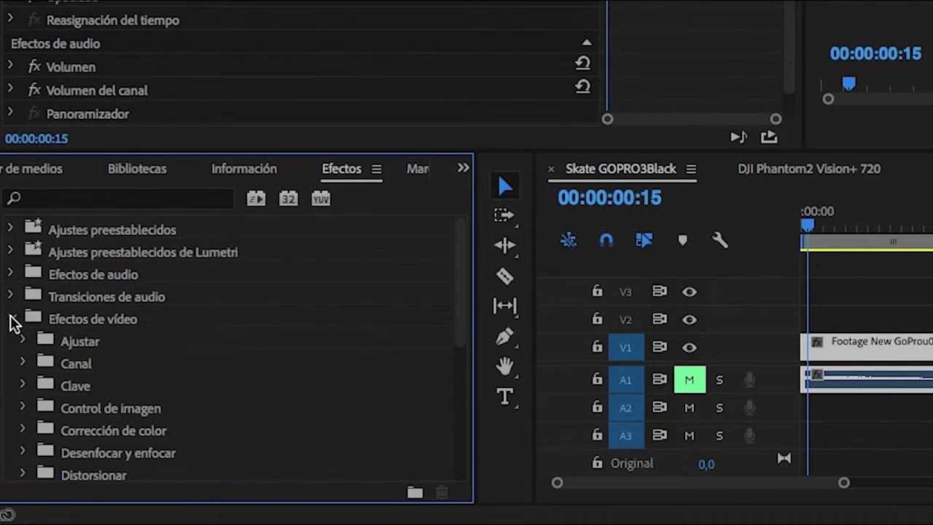
scroll(127, 365, down, 5)
scroll(127, 367, down, 1)
scroll(129, 369, down, 1)
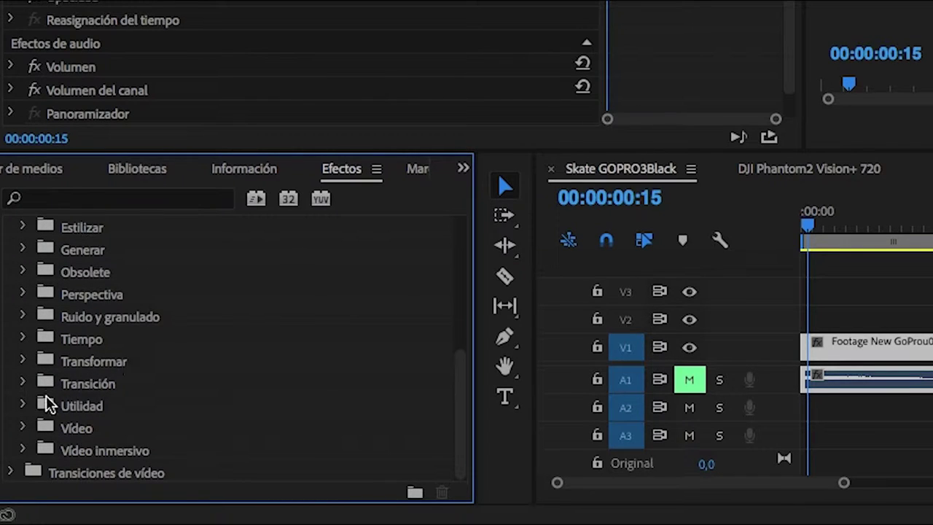
scroll(64, 293, up, 1)
scroll(63, 296, up, 1)
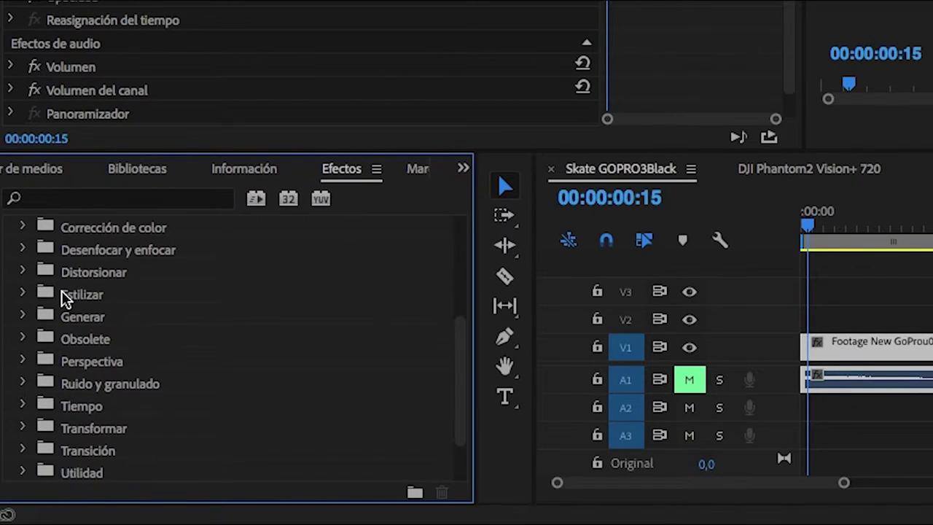
click(24, 272)
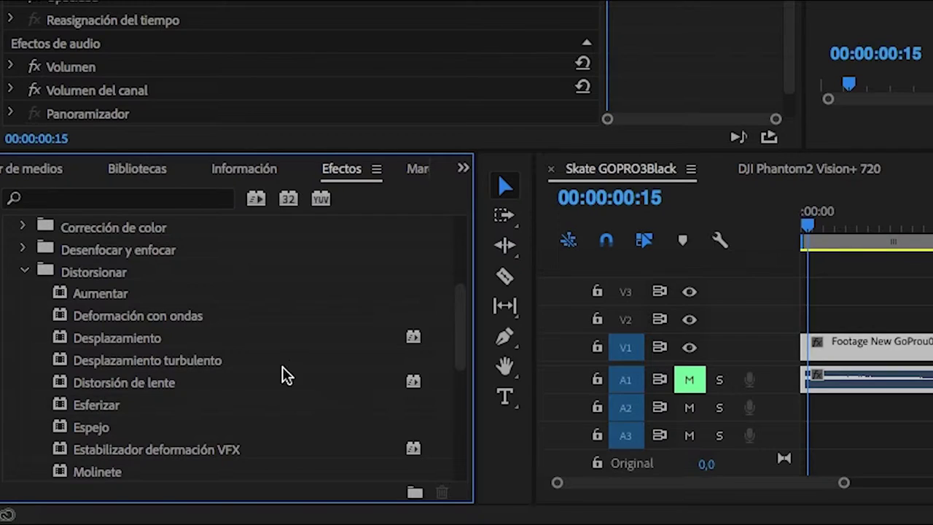
scroll(262, 401, down, 1)
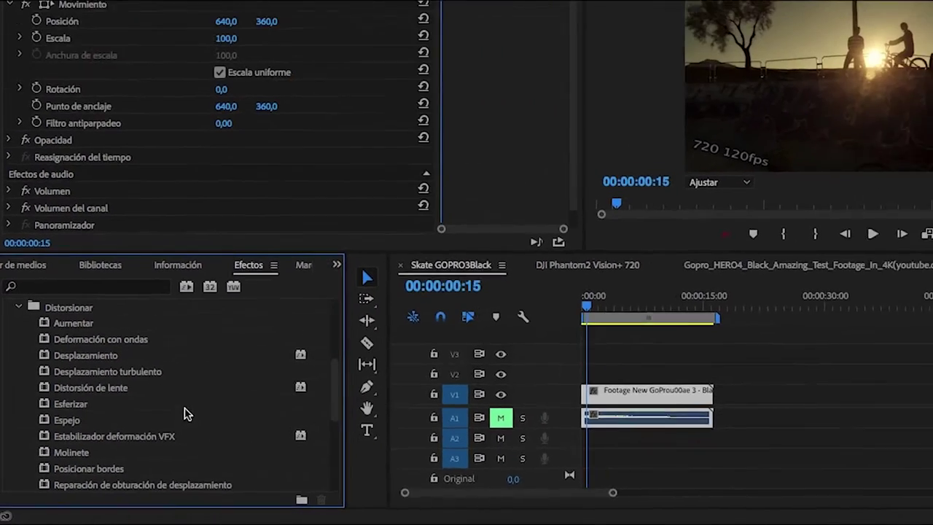
click(96, 413)
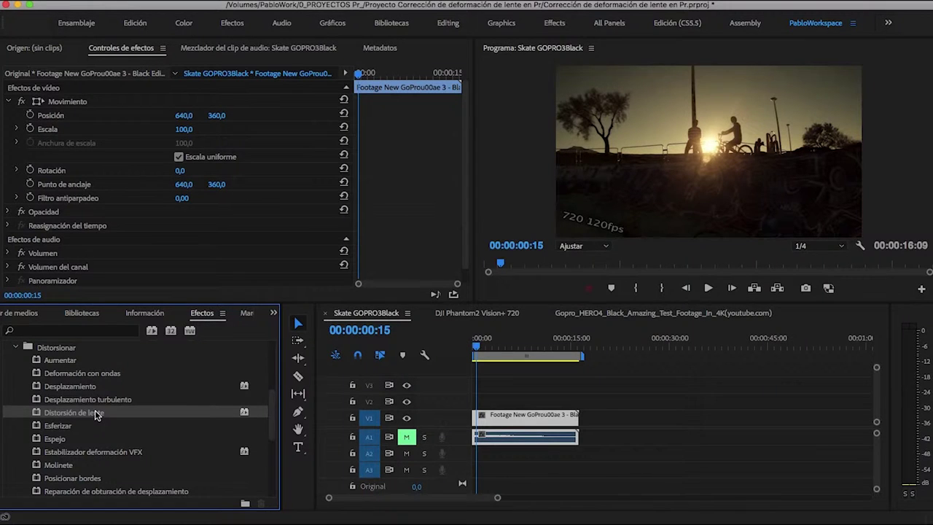
- Apply the GoPro Hero3+ Black 720 - Angosto preset to the skate clip
scroll(97, 414, up, 5)
click(8, 349)
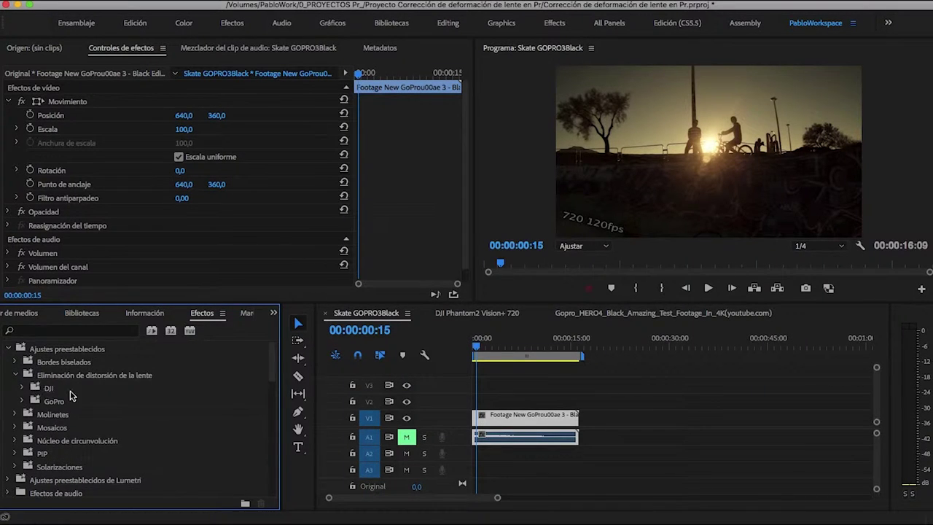
click(22, 401)
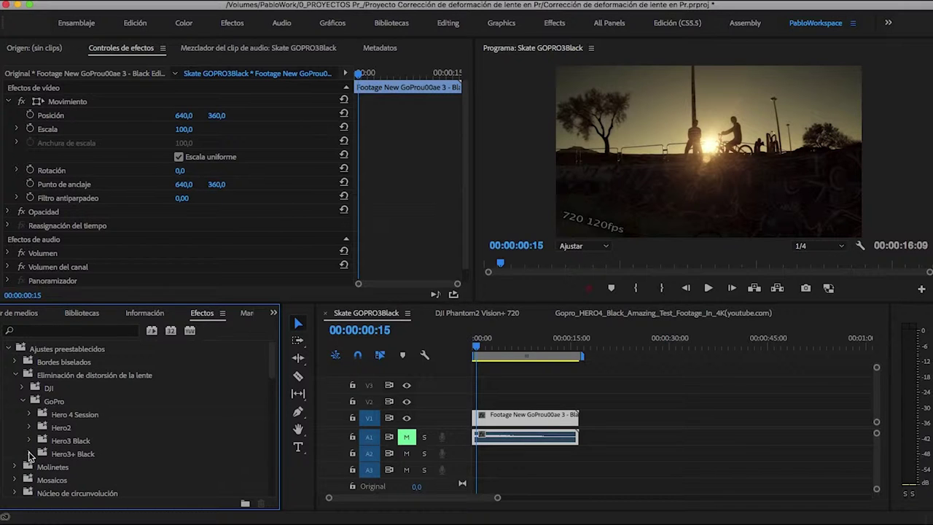
click(29, 453)
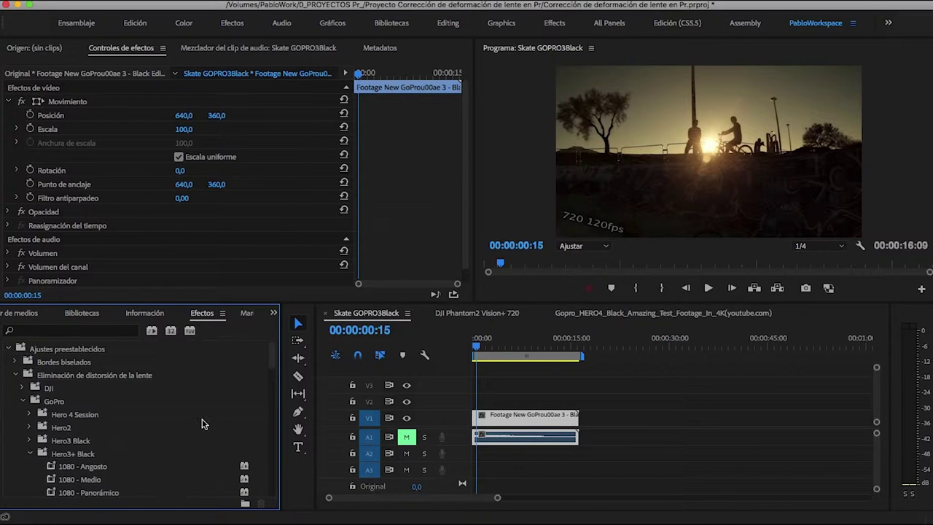
scroll(203, 423, down, 3)
scroll(203, 424, up, 1)
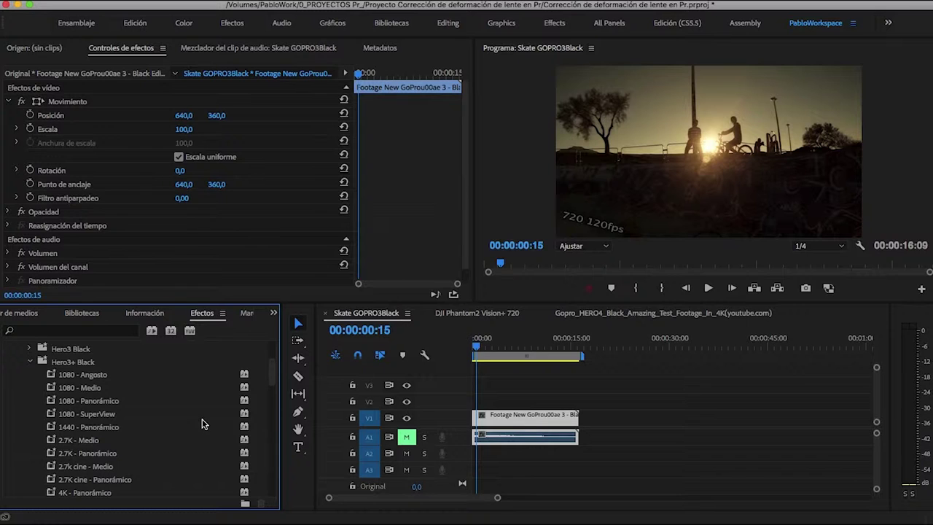
scroll(89, 389, down, 3)
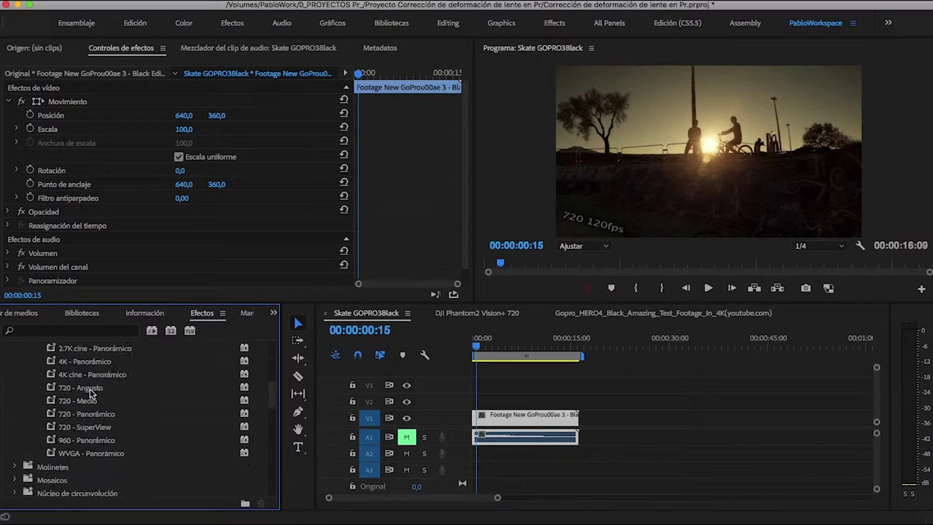
drag(53, 390, 509, 427)
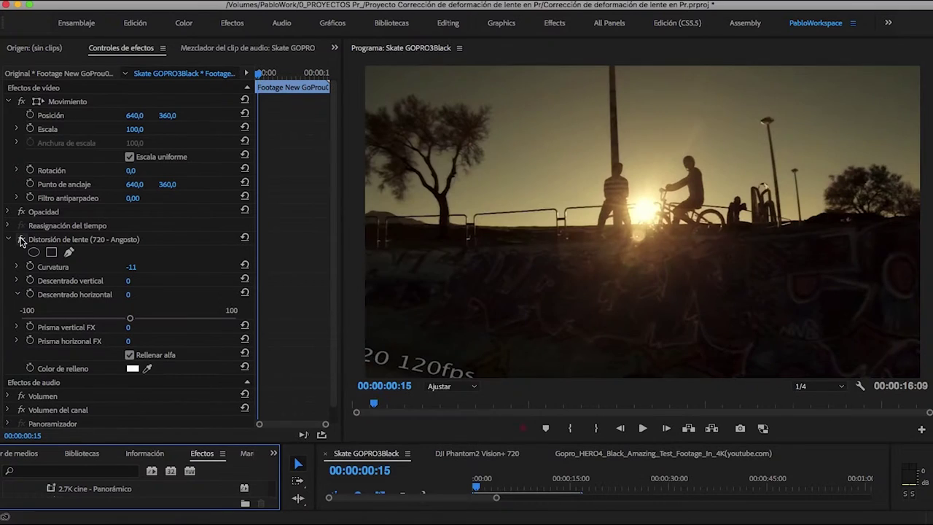
- Toggle the 720 - Angosto correction to compare before and after, then open the DJI Phantom2 Vision+ 720 sequence
click(22, 241)
click(22, 241)
click(22, 240)
click(22, 241)
click(22, 241)
click(22, 241)
click(22, 240)
click(22, 241)
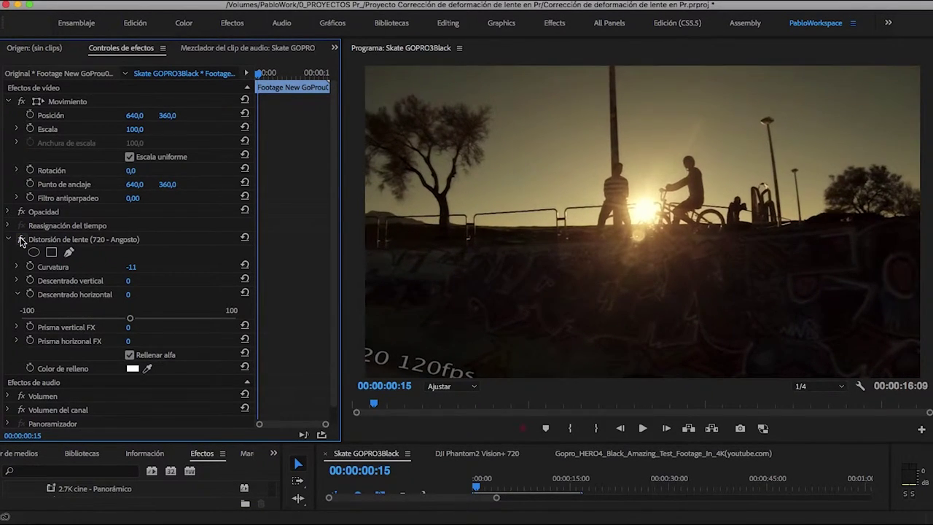
click(22, 240)
click(22, 240)
click(22, 240)
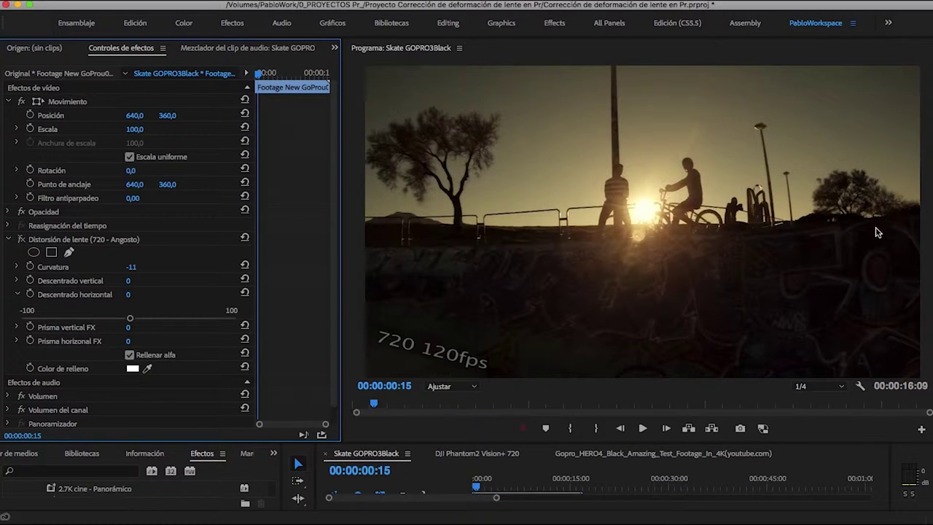
drag(358, 442, 371, 287)
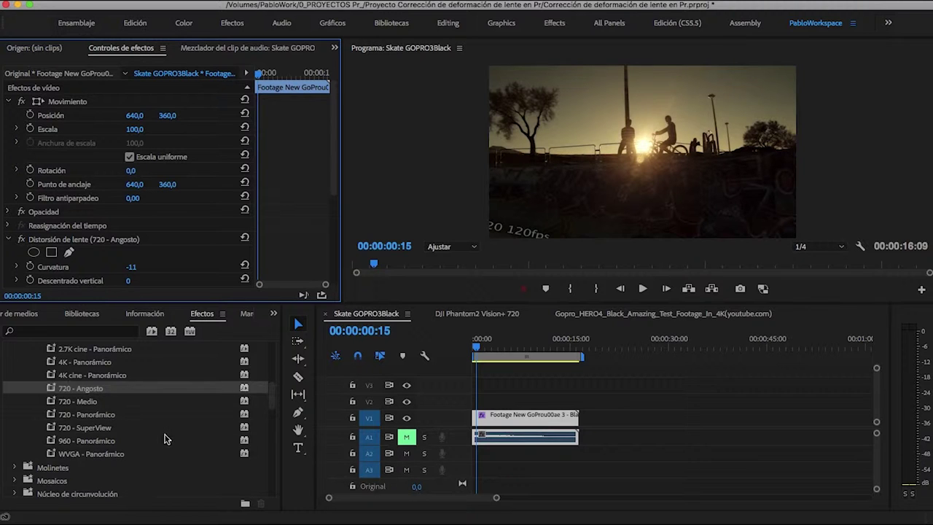
click(484, 315)
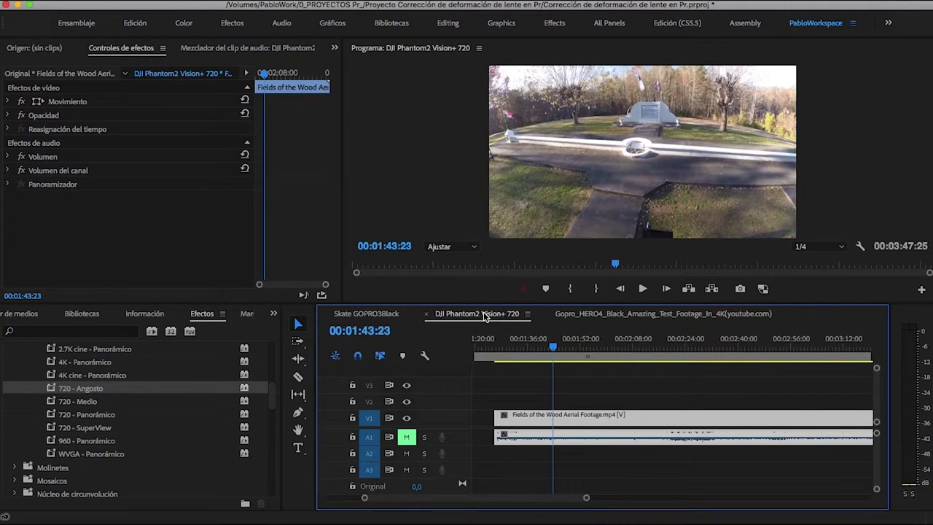
- Move the aerial clip to the sequence start, play it to check distortion, and expand the DJI presets
drag(534, 420, 487, 424)
mouse_move(554, 349)
mouse_down()
mouse_move(531, 352)
mouse_move(545, 352)
mouse_up()
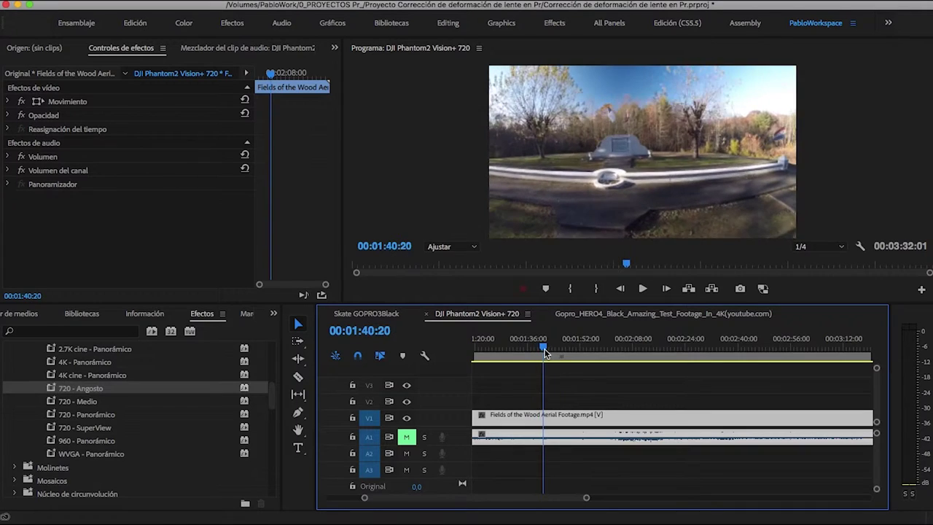
drag(546, 352, 471, 343)
key(space)
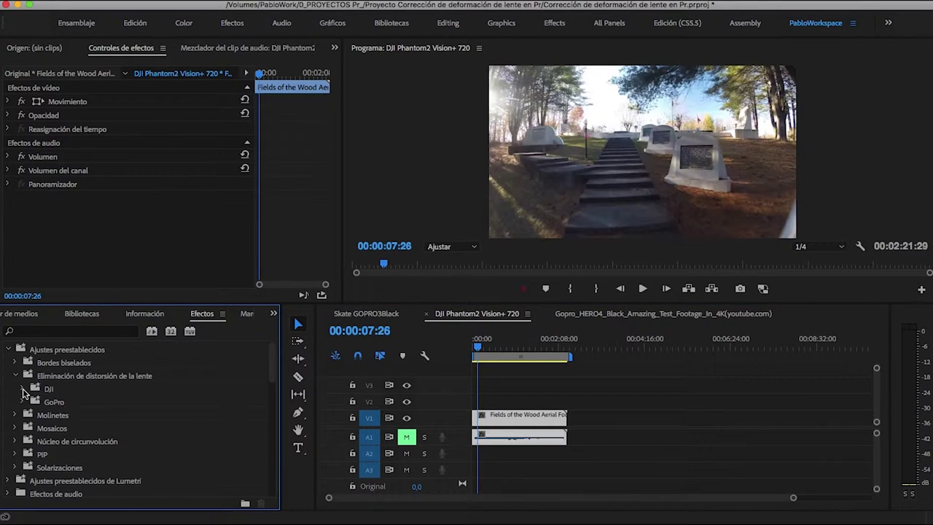
click(23, 388)
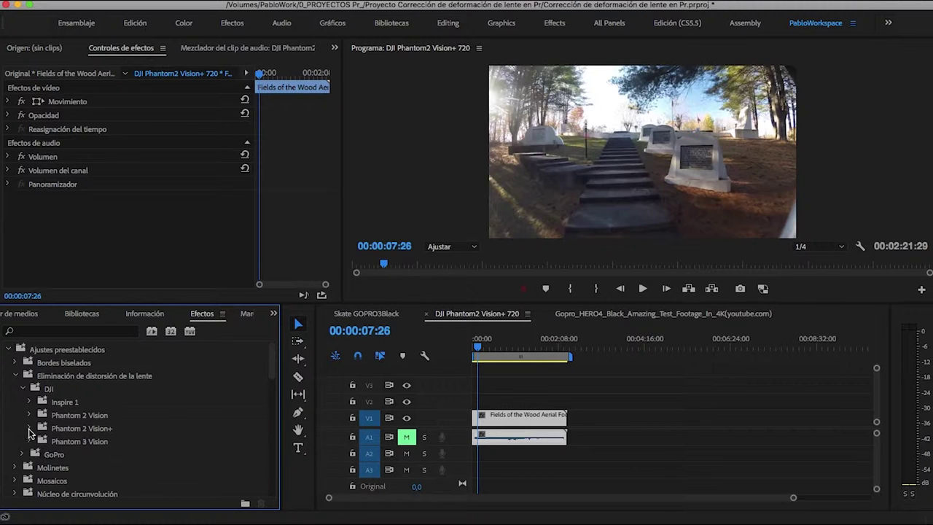
- Apply the Phantom 2 Vision+ 720 medio preset to the drone clip
click(30, 428)
scroll(146, 422, down, 3)
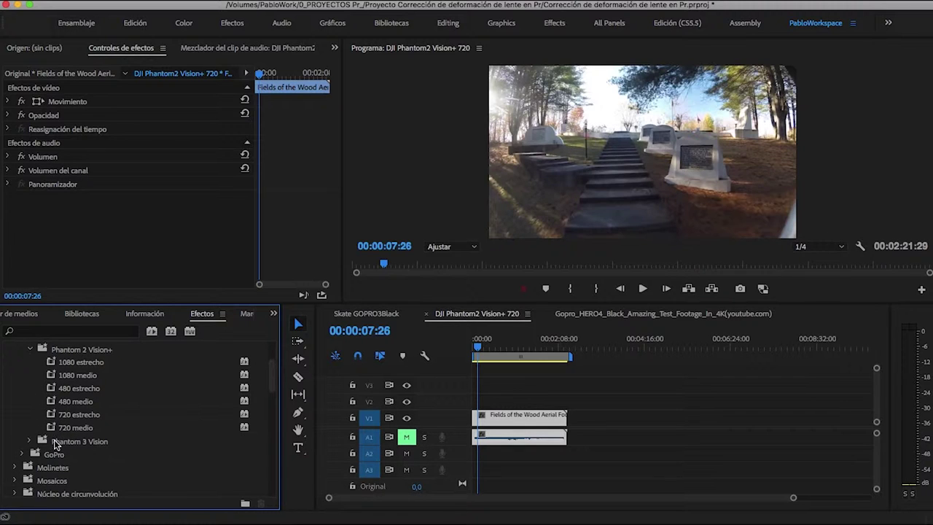
click(50, 430)
drag(50, 430, 506, 418)
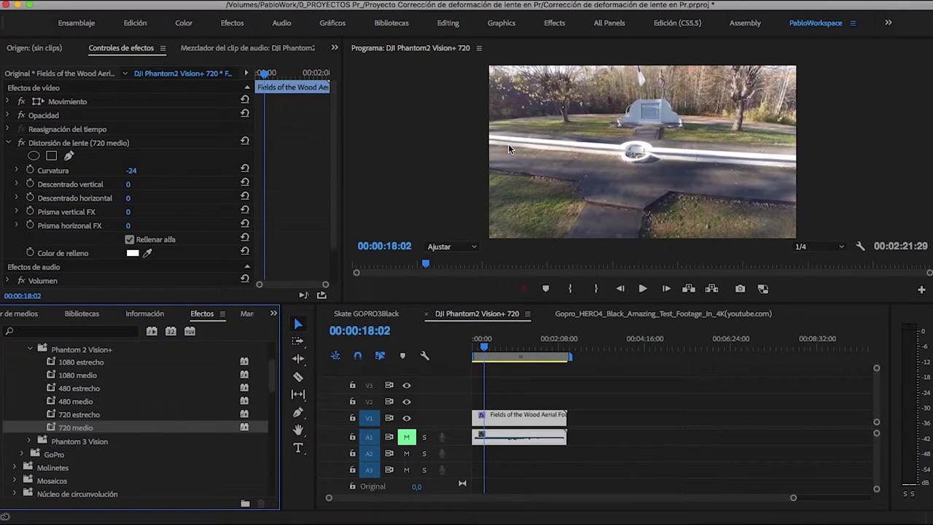
- Play the drone clip while toggling the 720 medio correction off and on to compare
click(20, 143)
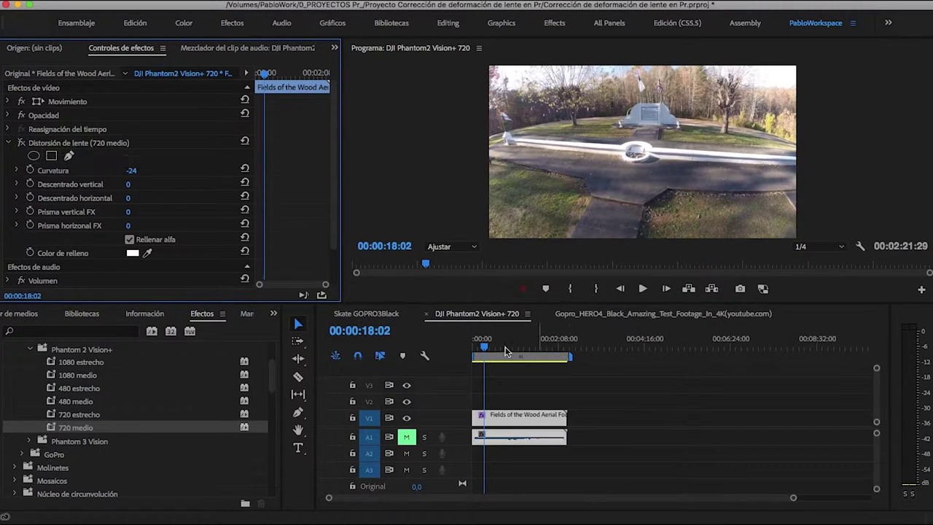
click(485, 349)
key(space)
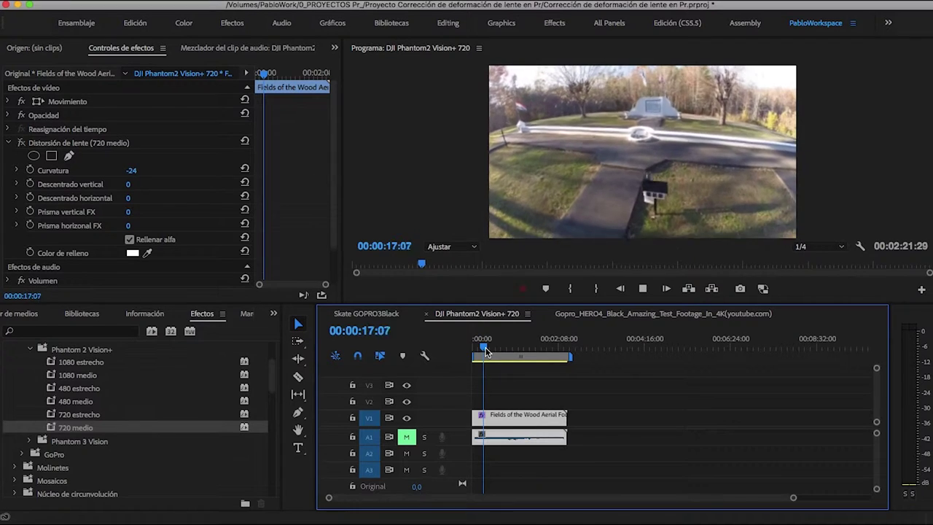
key(space)
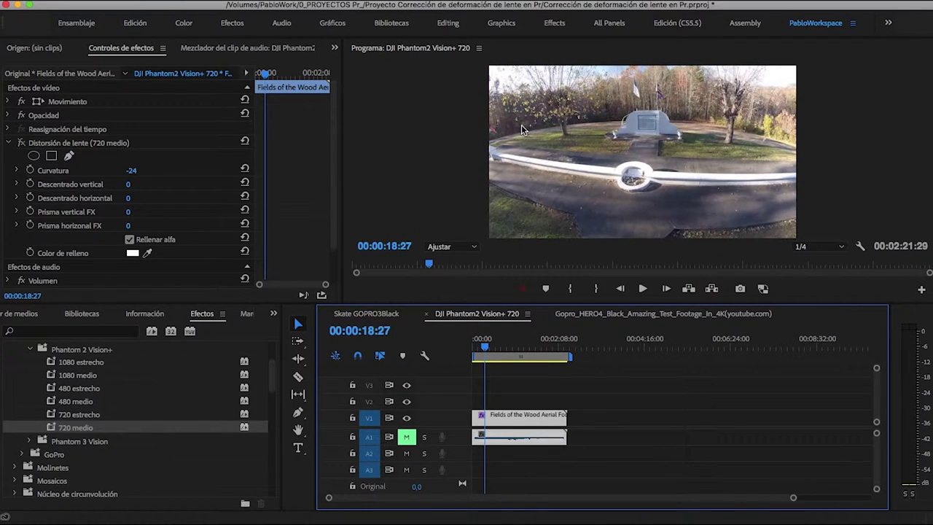
click(21, 144)
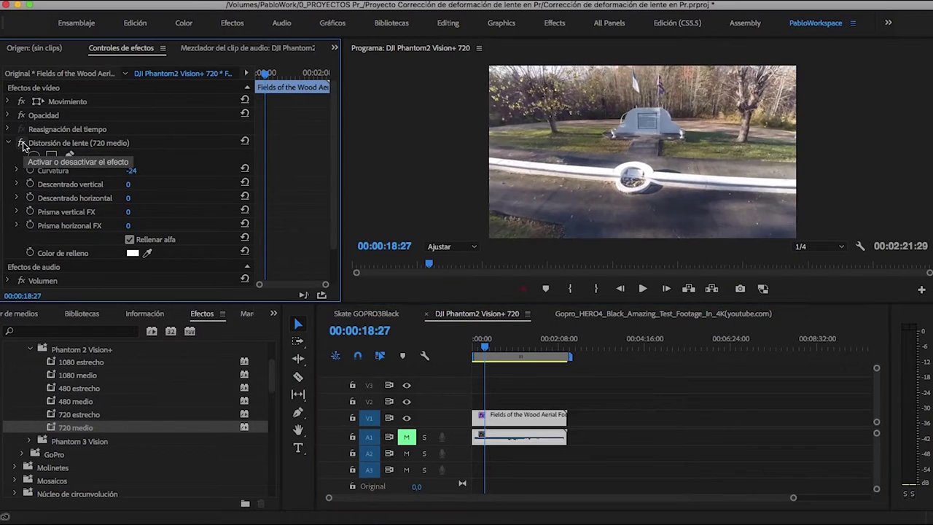
click(21, 144)
click(22, 143)
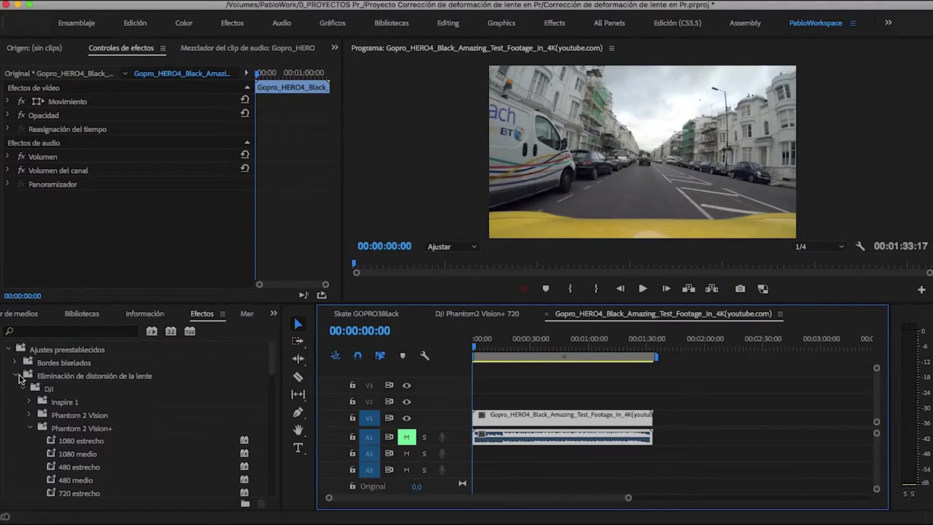
- Collapse the preset folders and drag Distorsión de lente onto the GoPro HERO4 street clip on V1
click(8, 351)
scroll(86, 443, down, 3)
scroll(86, 443, down, 1)
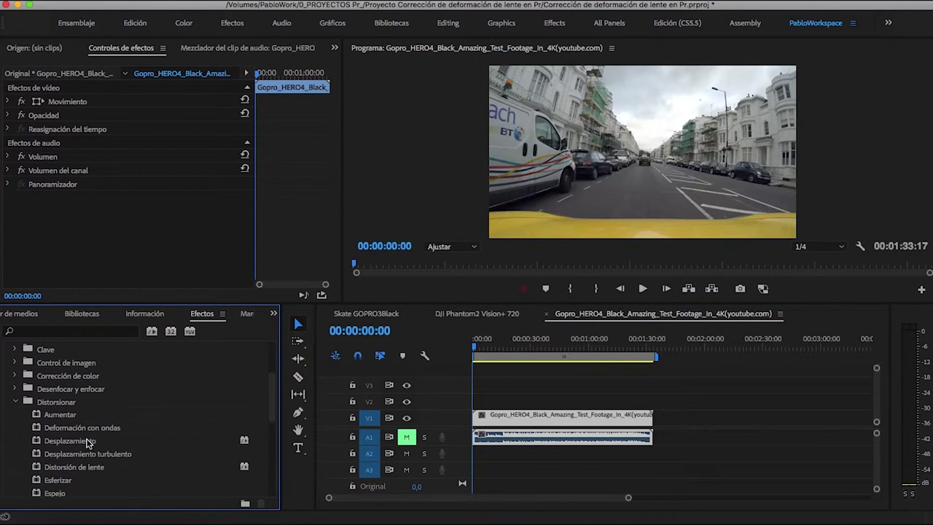
scroll(86, 444, down, 3)
scroll(86, 443, up, 2)
scroll(86, 444, down, 1)
mouse_move(63, 420)
mouse_down()
mouse_move(56, 417)
mouse_move(610, 421)
mouse_up()
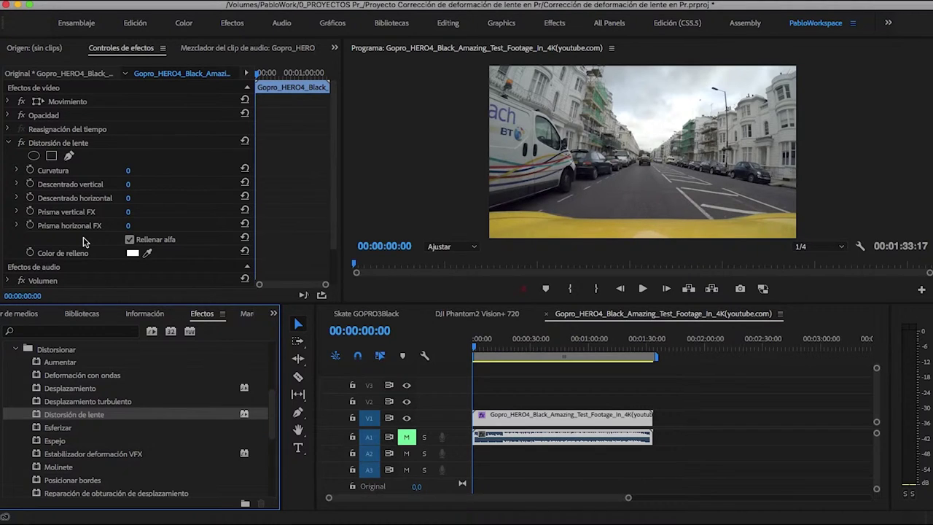
- Set Distorsión de lente Curvatura to -24 and Prisma horizontal FX to -1, then play to check
click(16, 171)
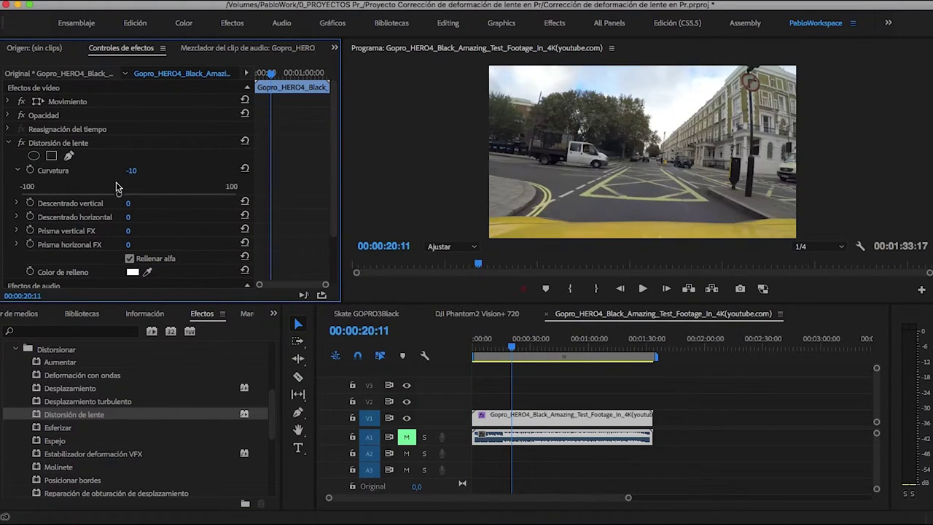
drag(116, 187, 102, 195)
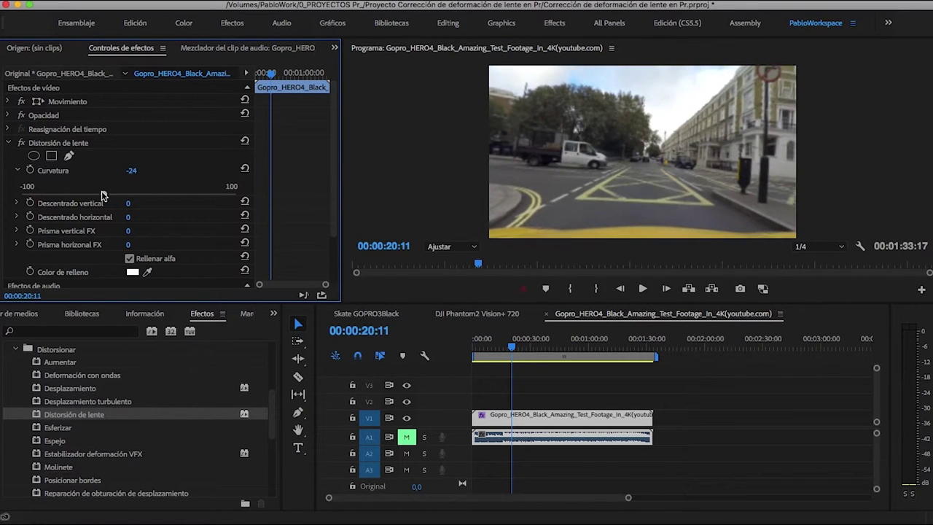
scroll(102, 195, down, 3)
click(18, 143)
click(17, 176)
drag(130, 200, 203, 201)
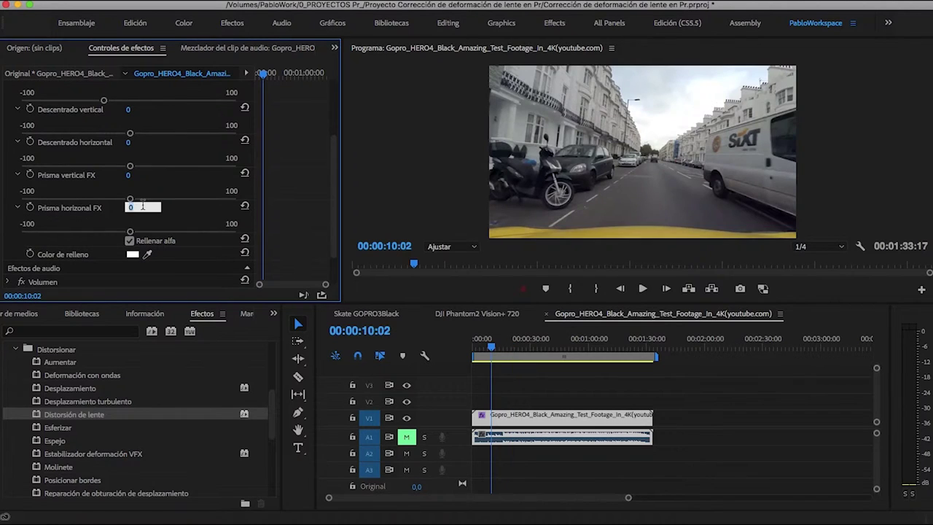
text(1)
key(Return)
key(space)
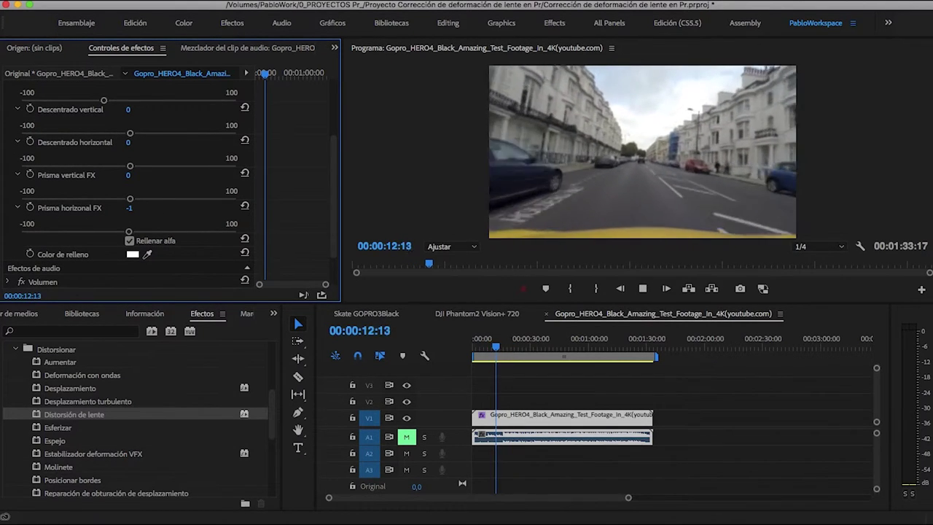
key(space)
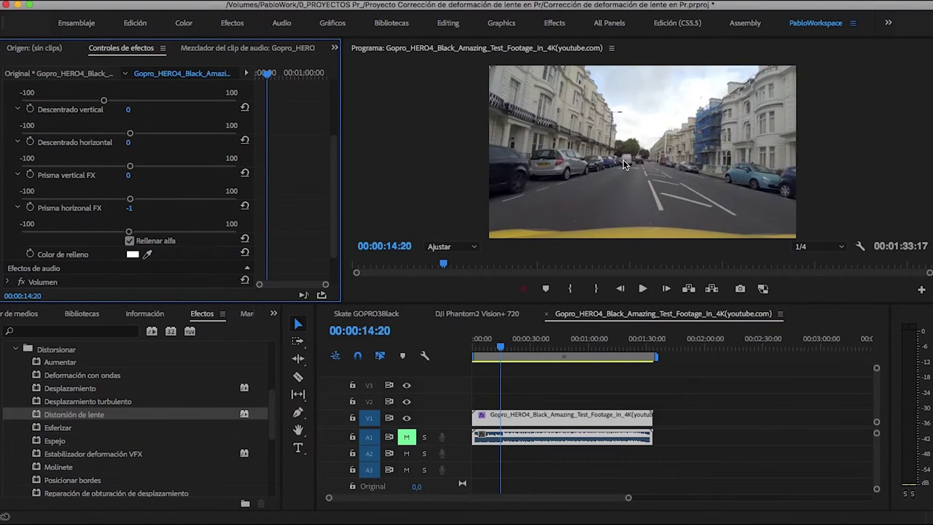
- Maximize the Program monitor with ` and play the corrected clip
key(grave)
key(space)
key(space)
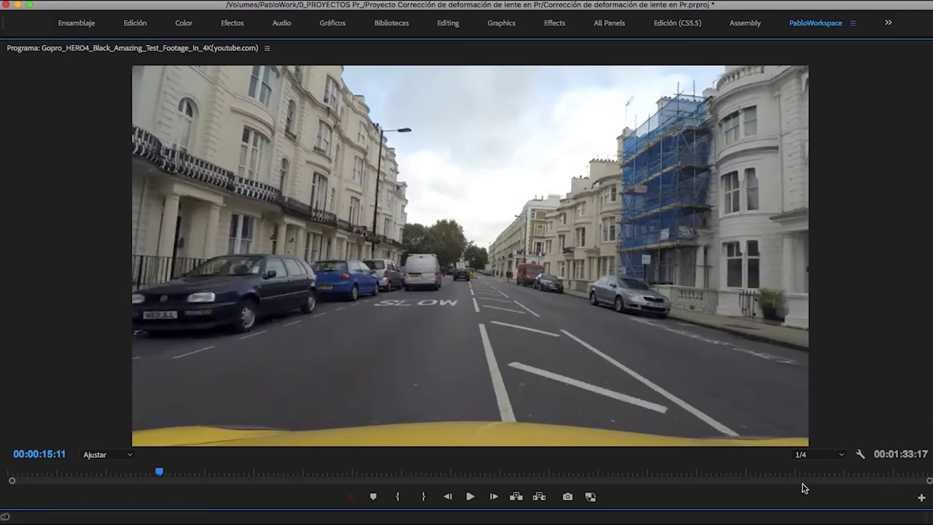
- Change playback resolution from 1/4 to Completa, play the clip, then restore the normal layout
click(829, 459)
click(831, 460)
key(space)
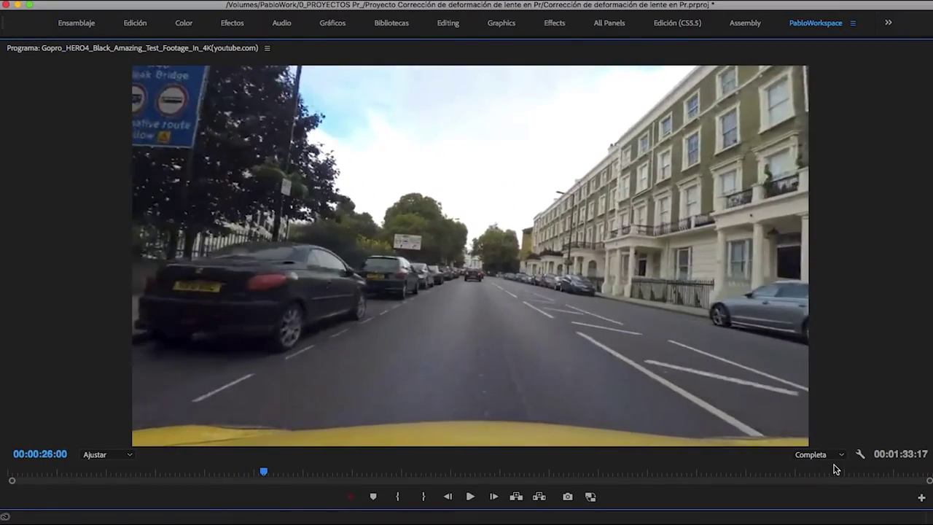
key(space)
key(grave)
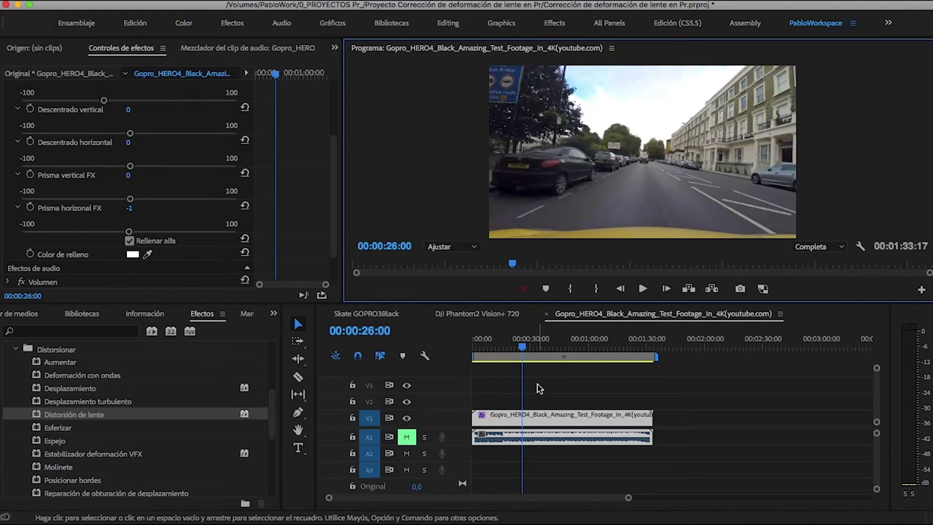